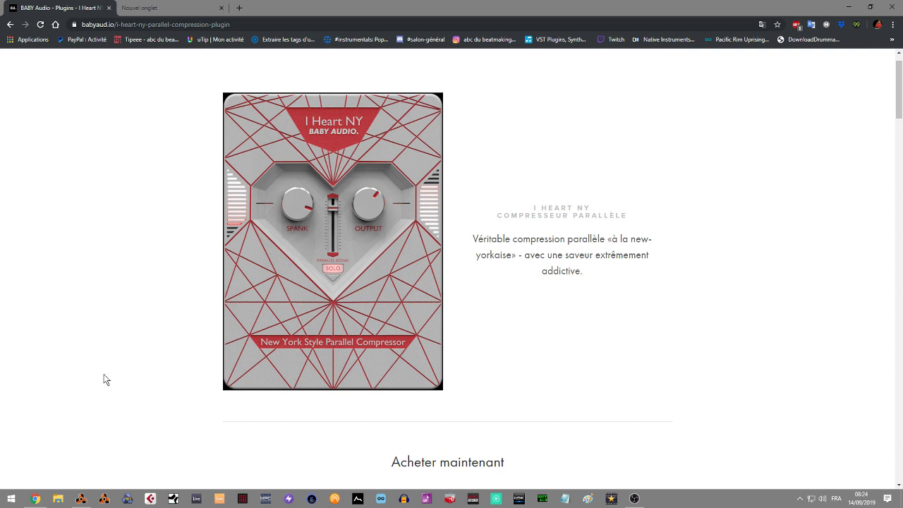
Switch to Reason and play a passage of the song with the drums channel's insert effects bypassed.
left_click(81, 499)
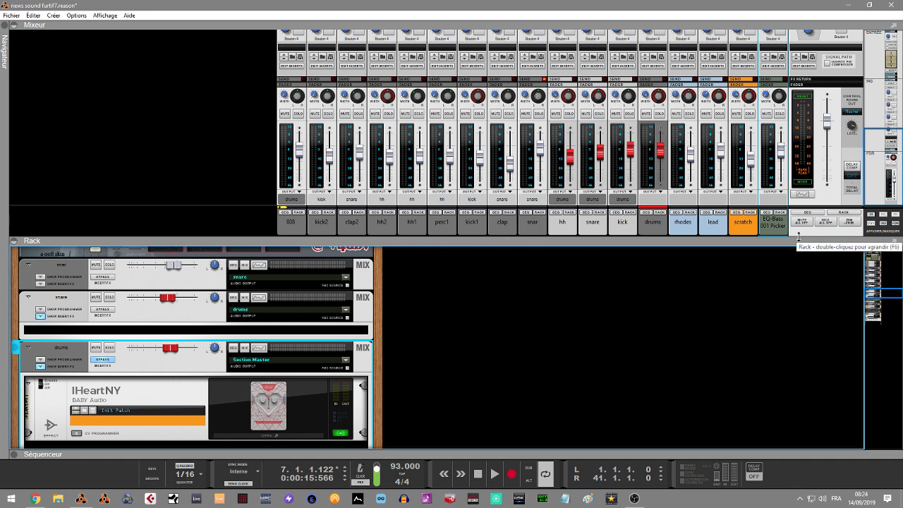
key("KP_5")
key("space")
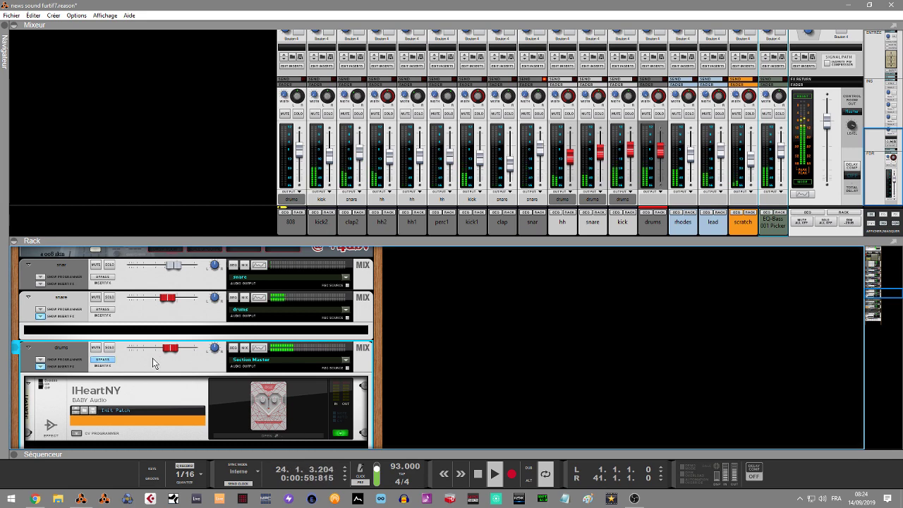
key("space")
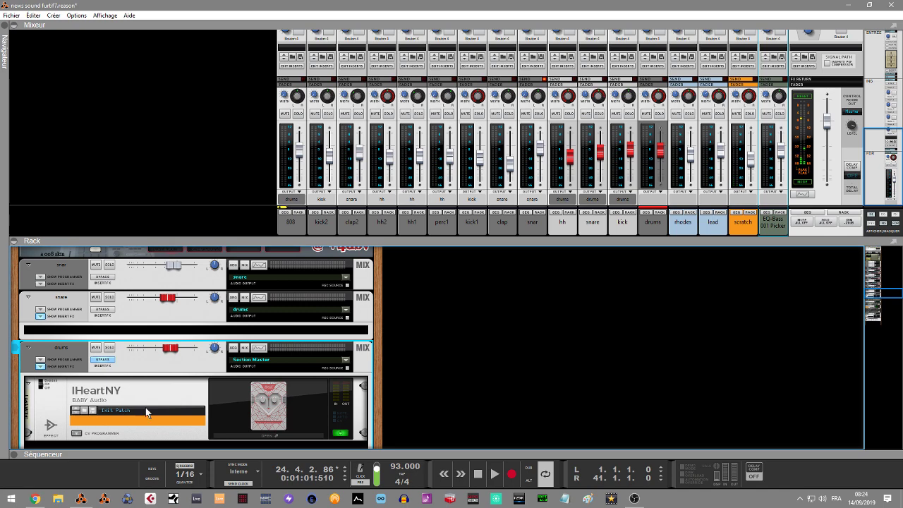
Open the drums channel's IHeartNY compressor, keep its window pinned, and take the insert effects out of bypass during playback.
left_click(256, 436)
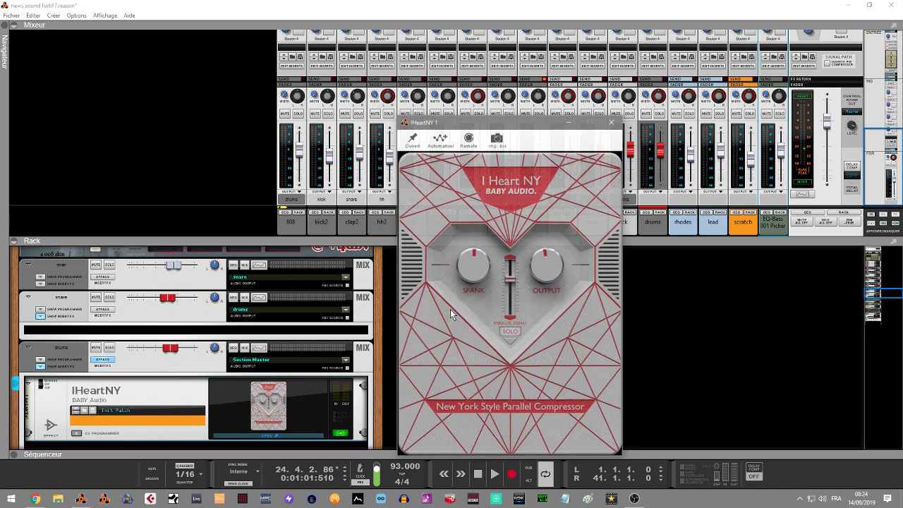
left_click_drag(493, 129, 474, 130)
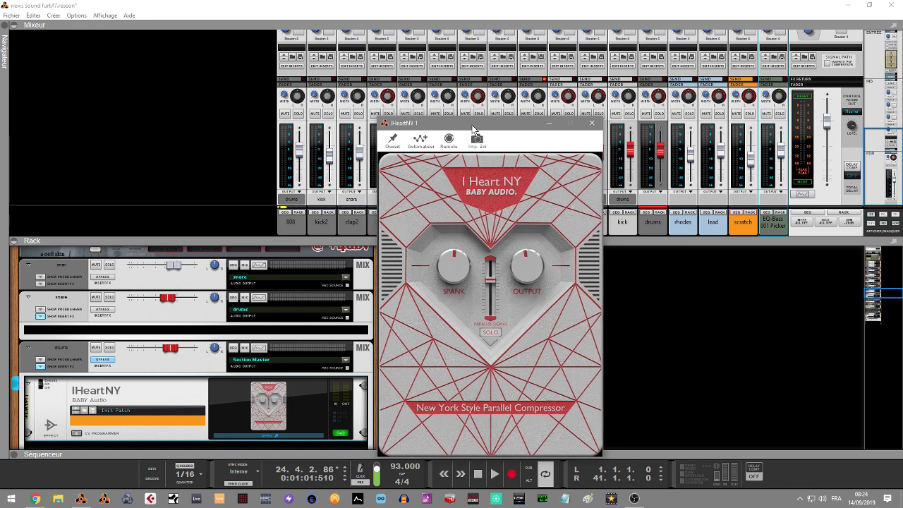
key("space")
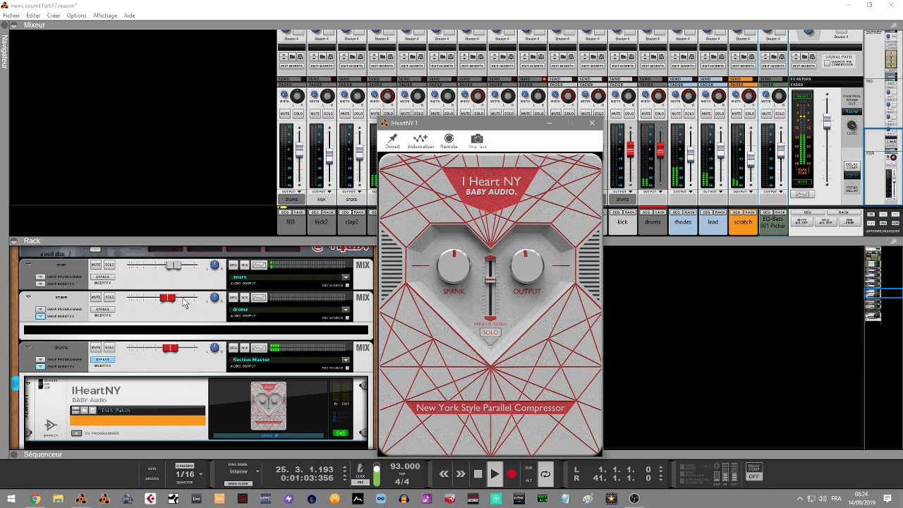
left_click(108, 362)
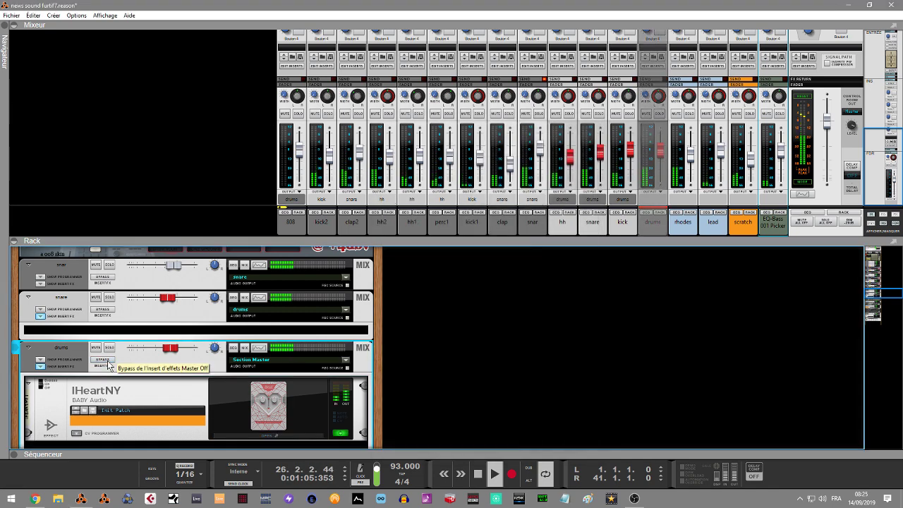
left_click(262, 435)
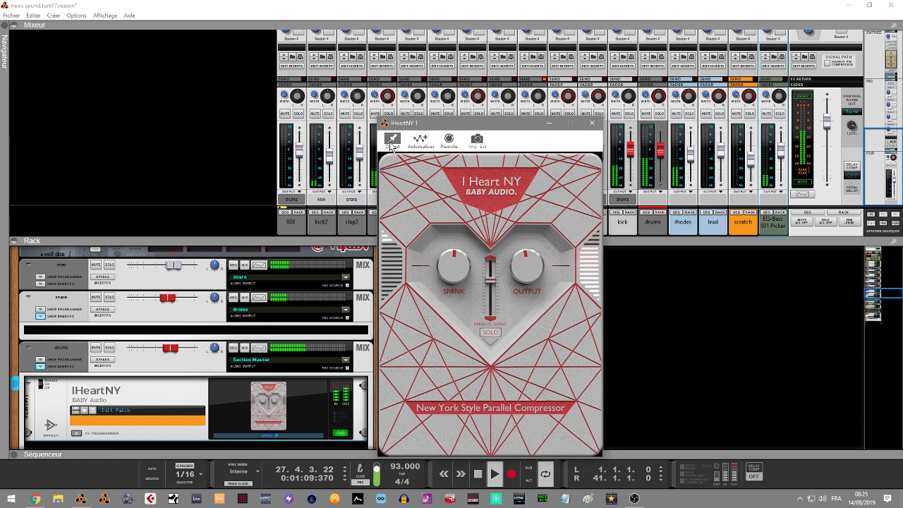
left_click(103, 361)
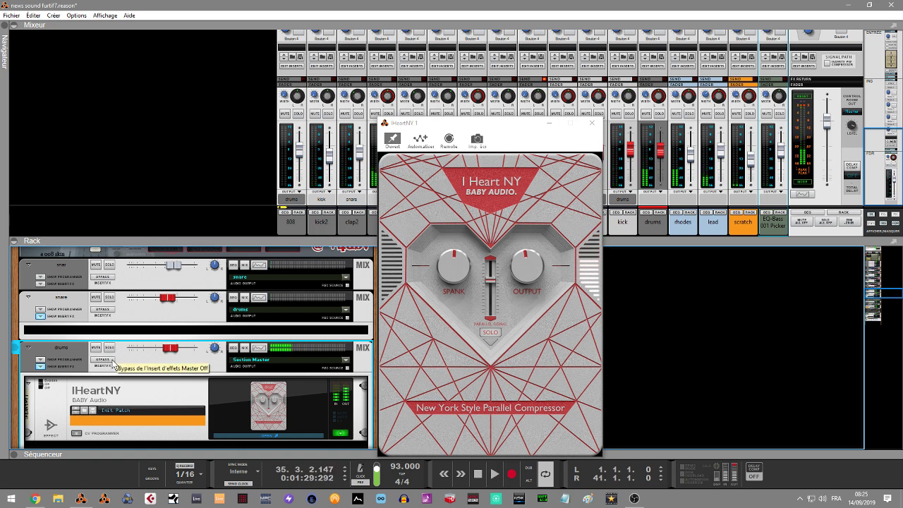
key("KP_7")
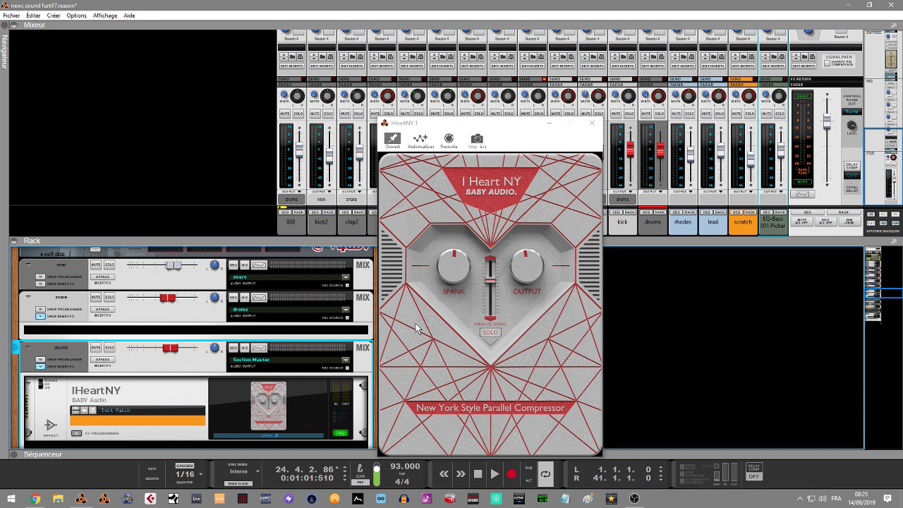
Raise Spank to slightly past its midpoint and nudge the Parallel Signal fader on the drums compressor.
left_click(451, 272)
mouse_move(451, 272)
left_mouse_down()
mouse_move(445, 280)
mouse_move(441, 259)
left_mouse_up()
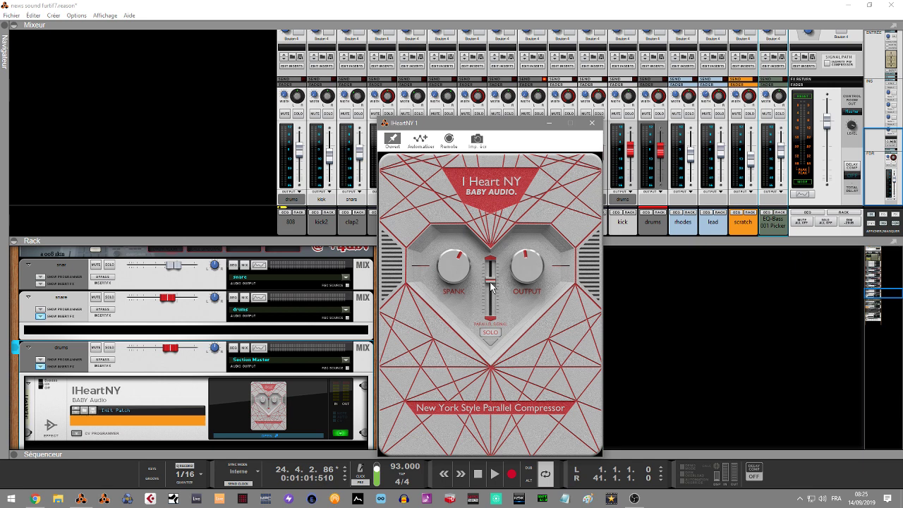
mouse_move(492, 286)
left_mouse_down()
mouse_move(494, 351)
mouse_move(485, 279)
left_mouse_up()
Solo the drums channel and, during playback, sweep the compressor's Parallel Signal fader down to minimum and back to about halfway.
left_click(659, 115)
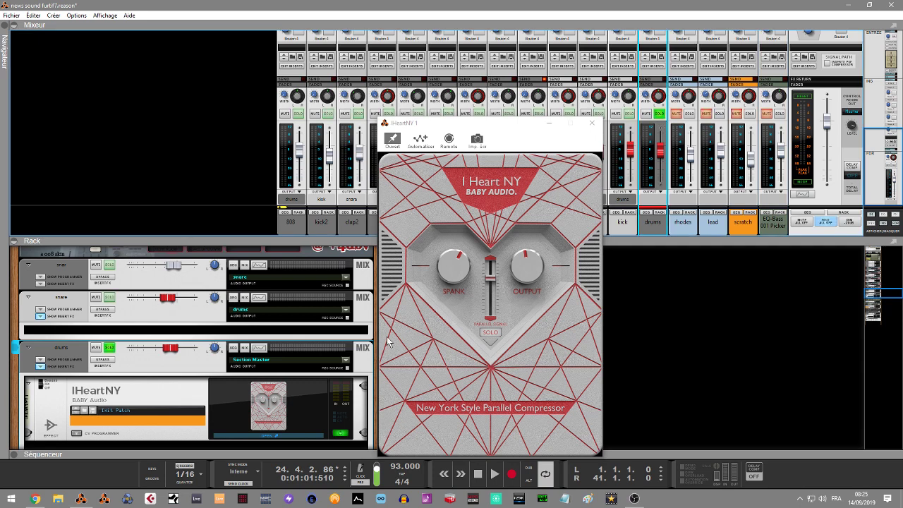
key("space")
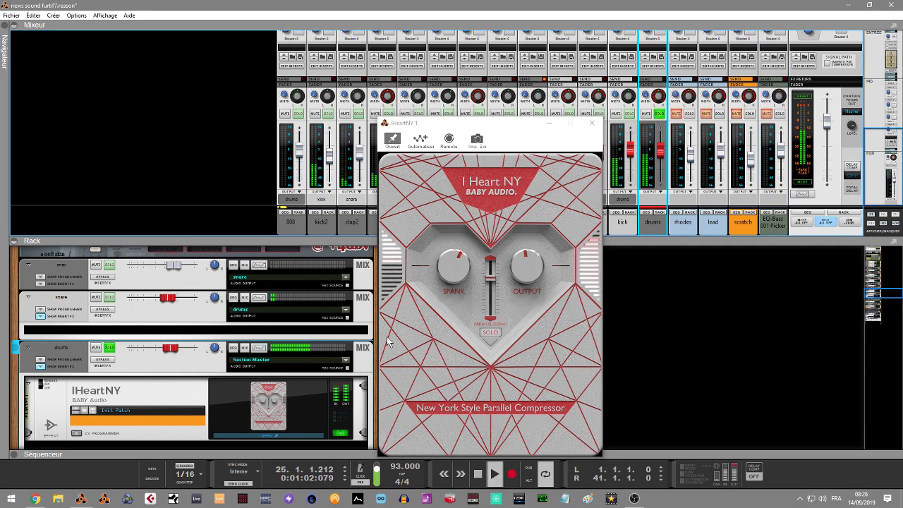
left_click_drag(491, 259, 488, 316)
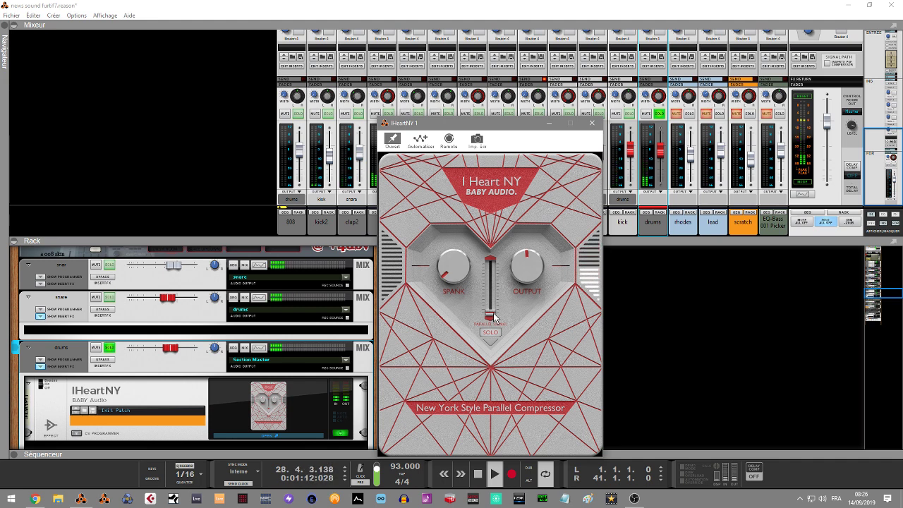
left_click_drag(493, 316, 487, 246)
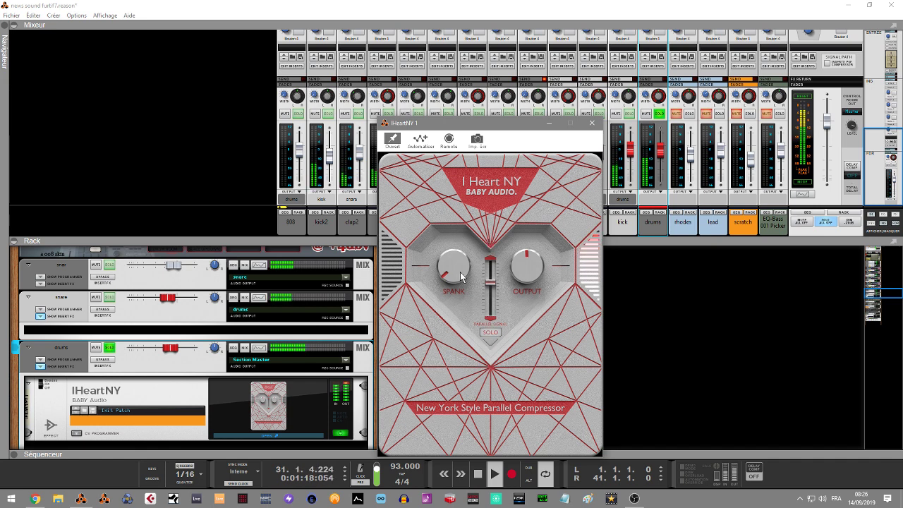
Raise Spank well past its midpoint, audition the soloed parallel signal, and fine-tune the Parallel Signal fader.
left_click_drag(455, 280, 459, 196)
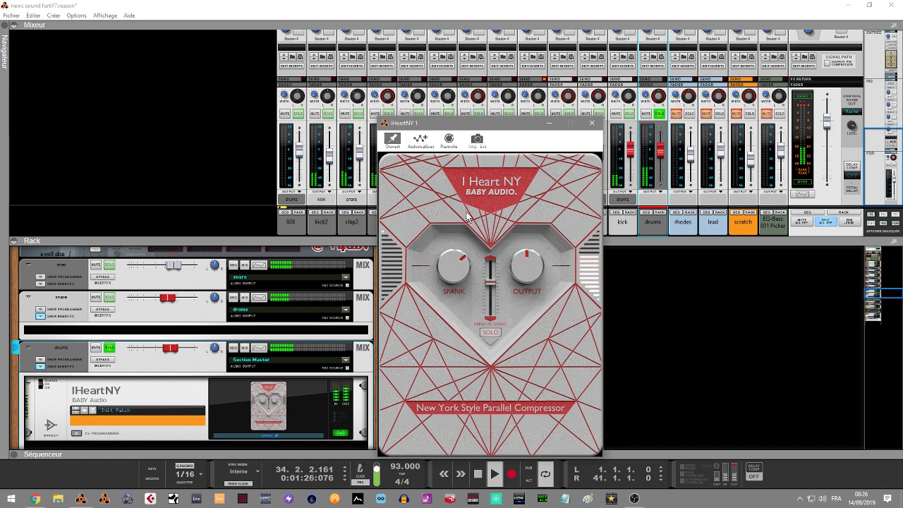
left_click(489, 332)
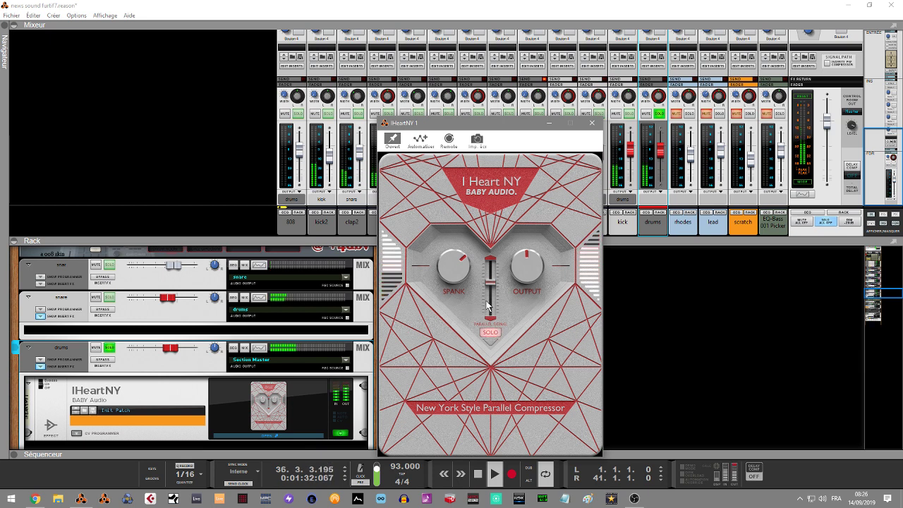
left_click_drag(489, 298, 501, 280)
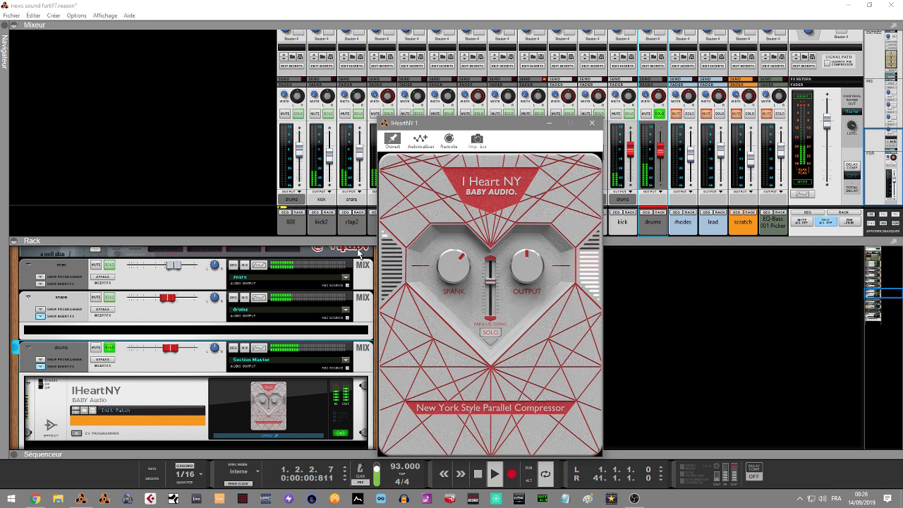
Compare the soloed drums with insert effects bypassed and active, easing Spank back to just past its midpoint, and stop playback.
left_click(108, 363)
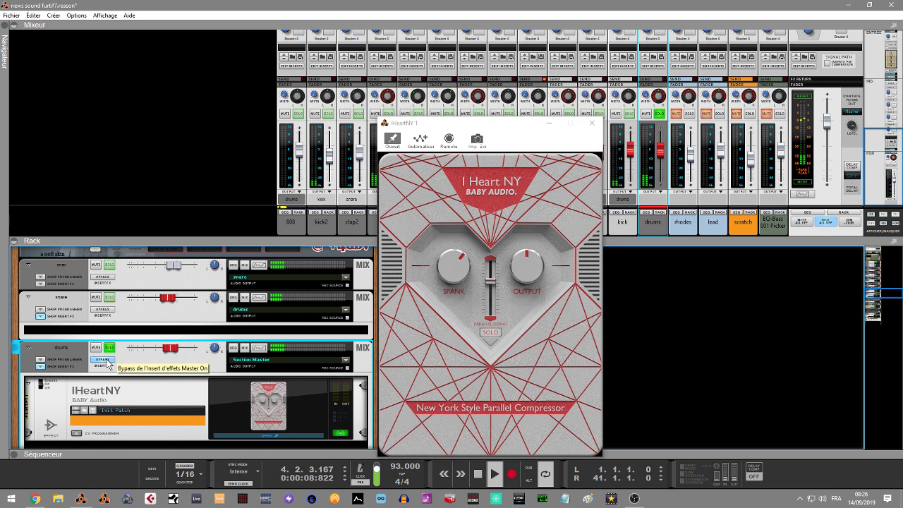
left_click(108, 364)
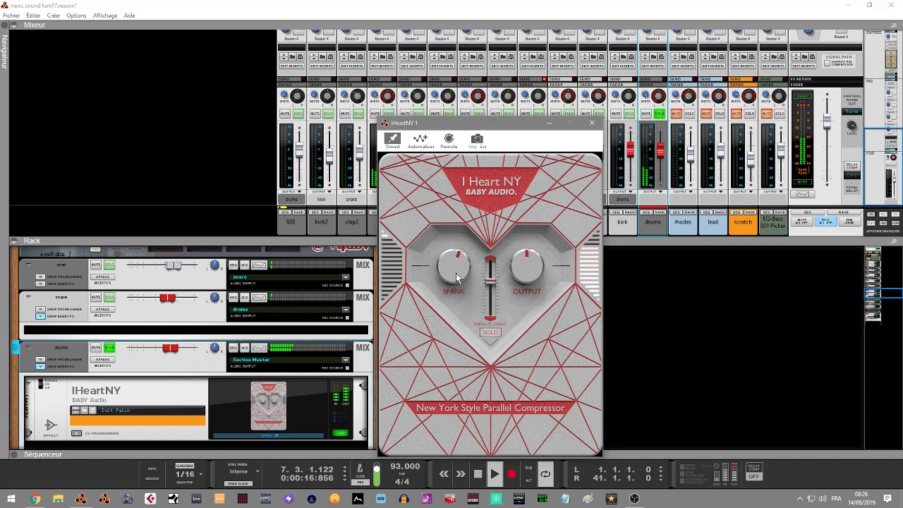
left_click(110, 363)
left_click(109, 363)
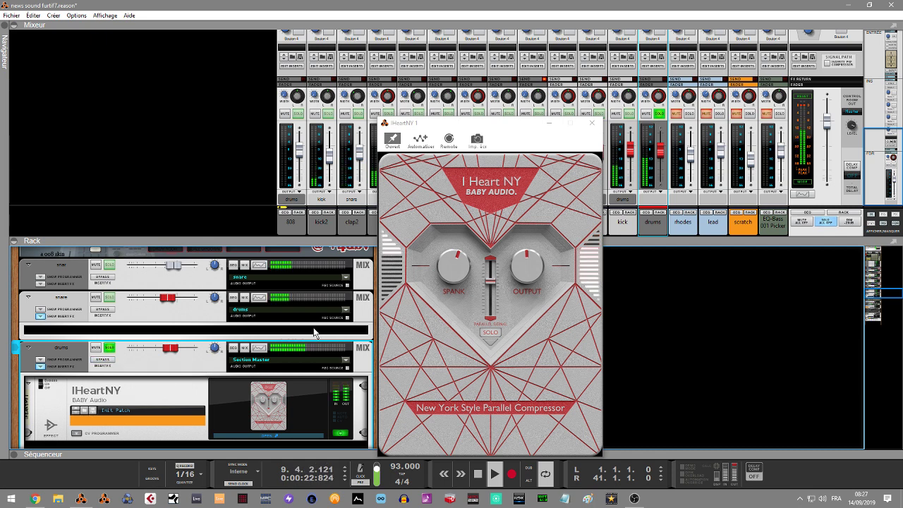
key("space")
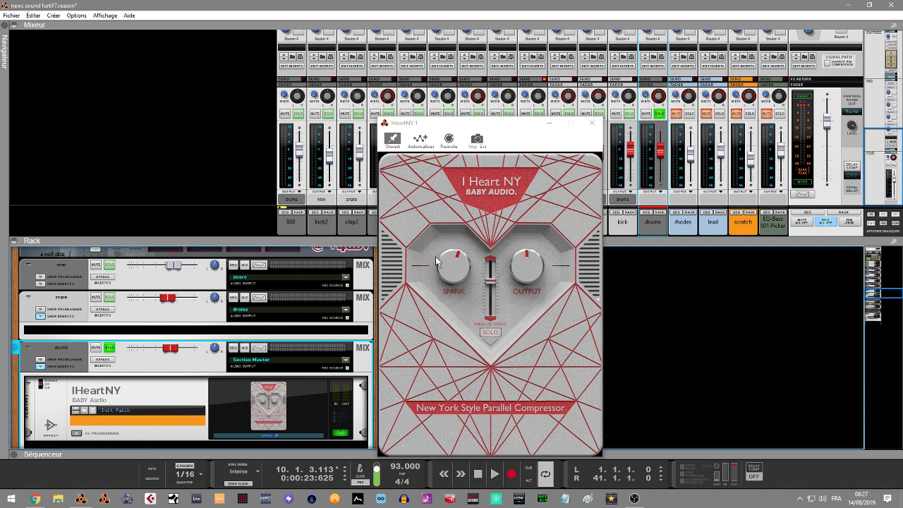
Solo the EQ-Bass 001 Picker channel in place of the drums and show its device in the rack.
left_click(780, 114)
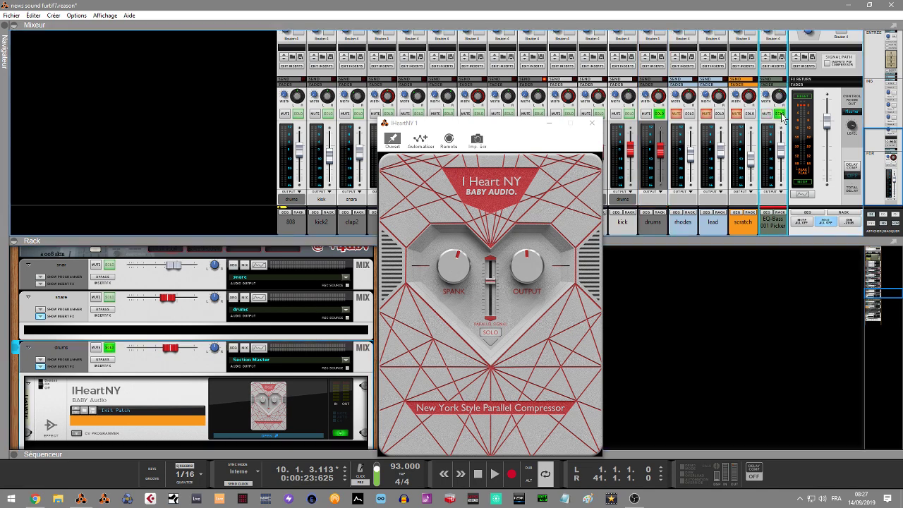
left_click(661, 115)
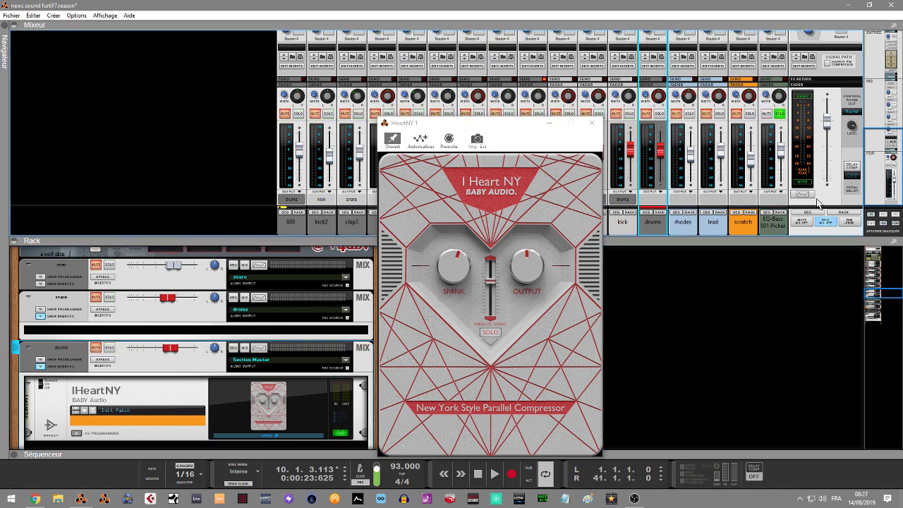
left_click(779, 213)
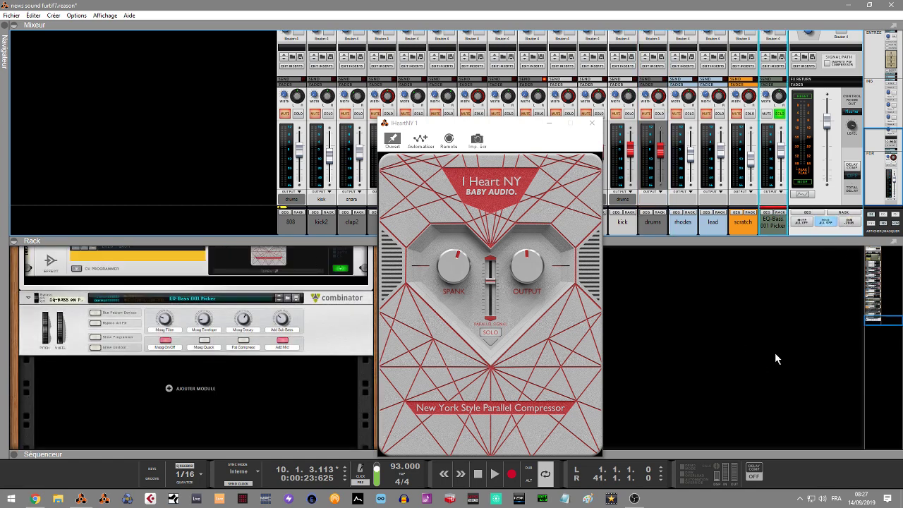
Open the bass channel's IHeartNY compressor and place its window over the drums compressor's window.
scroll(873, 320, "up", 3)
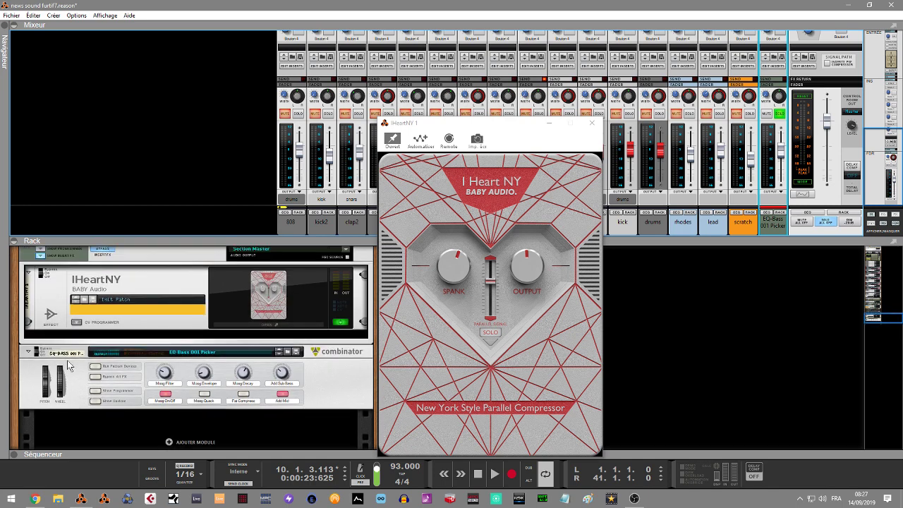
left_click(256, 328)
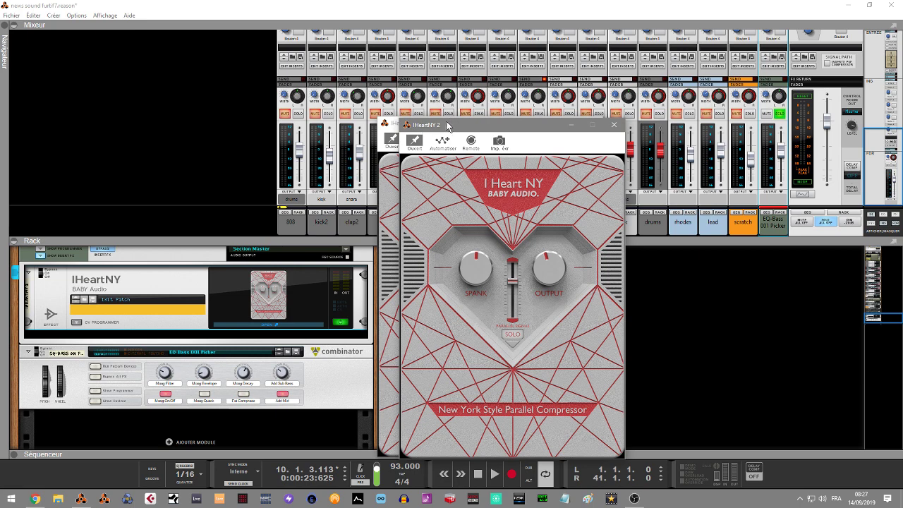
left_click_drag(447, 126, 431, 125)
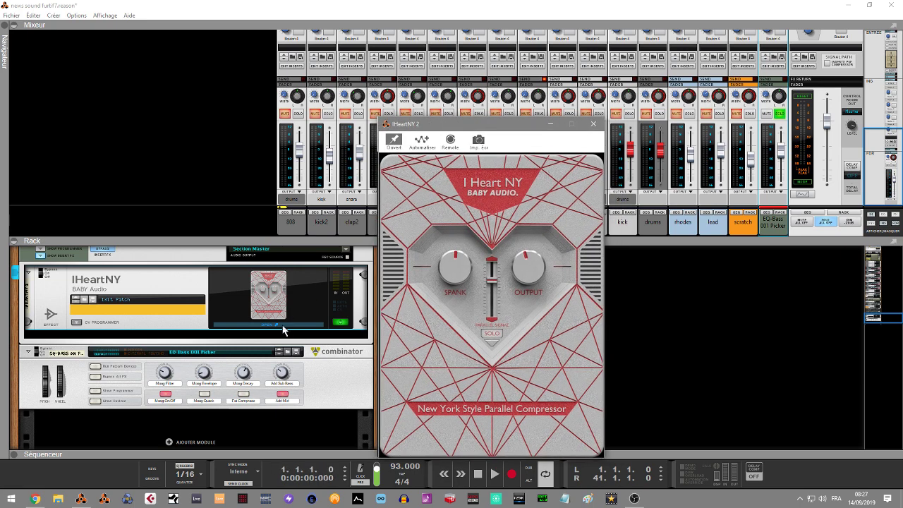
During playback, take the bass channel's insert effects out of bypass and fine-tune its compressor's Spank.
key("space")
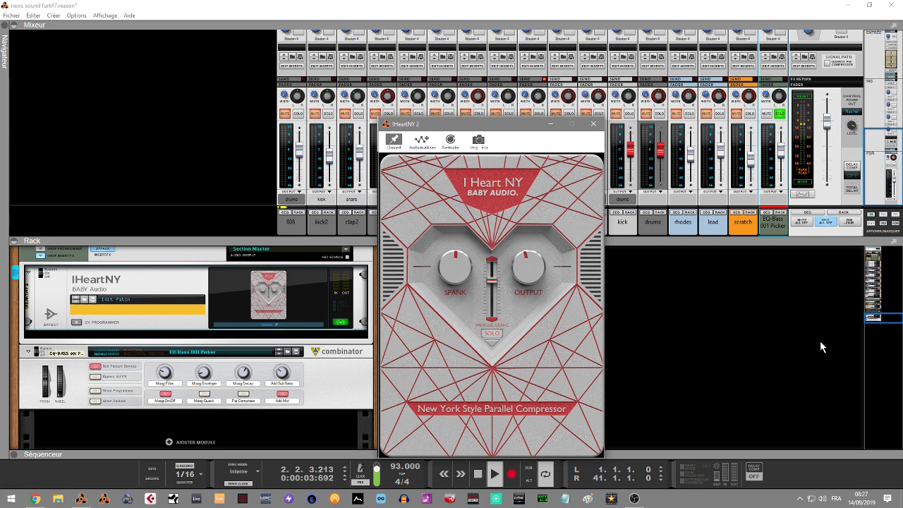
left_click_drag(890, 326, 887, 321)
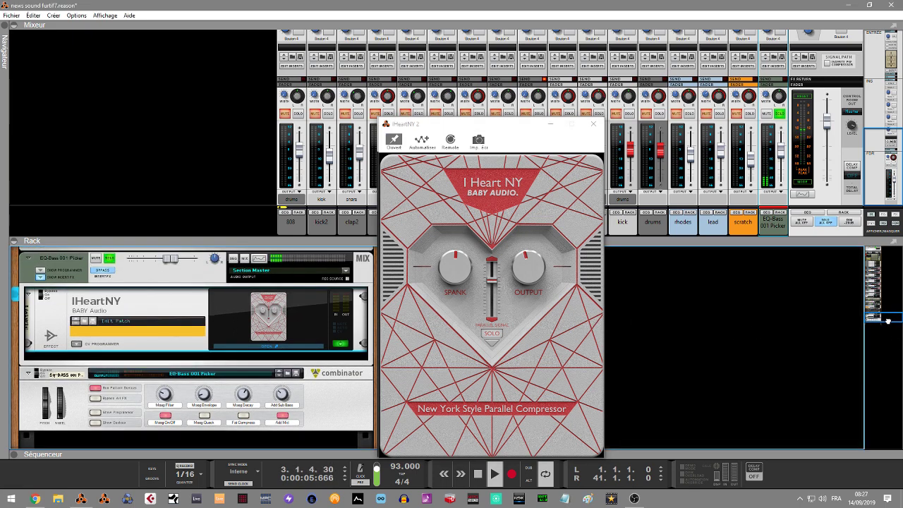
left_click(107, 274)
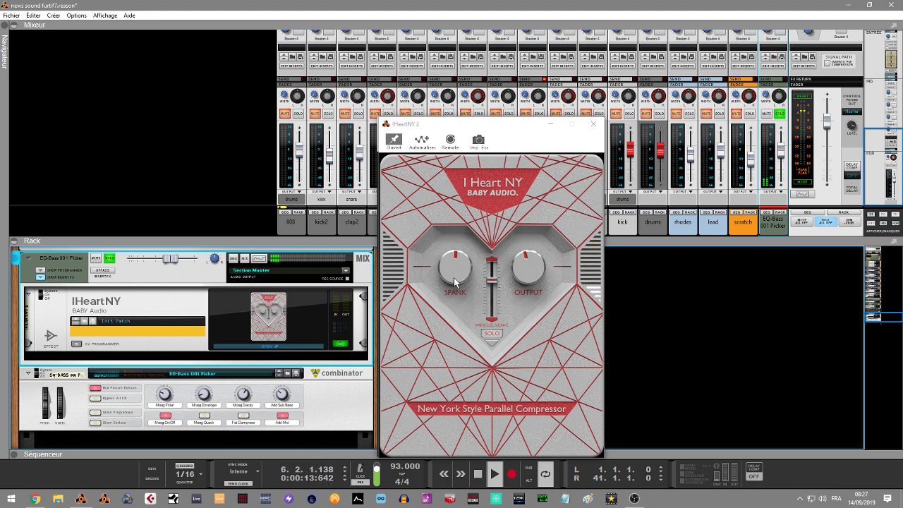
left_click_drag(454, 282, 447, 273)
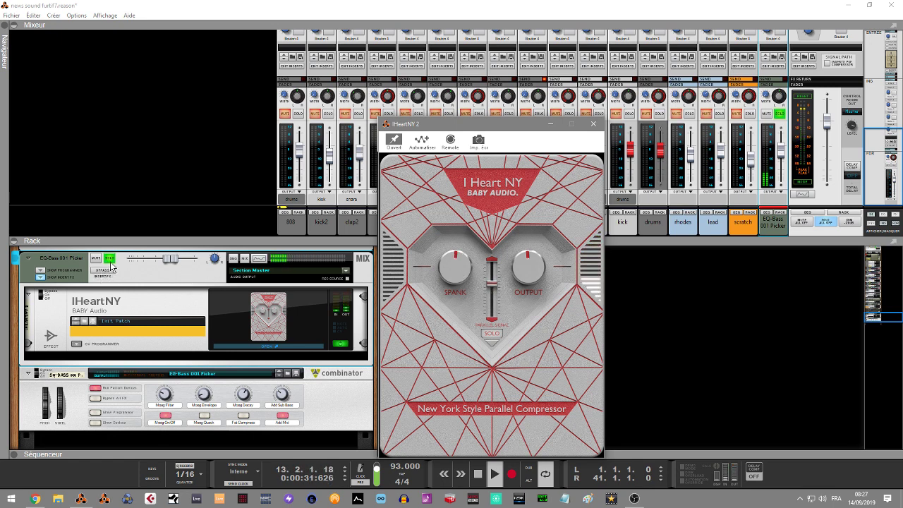
Unsolo the bass channel and arrange the drums and bass IHeartNY compressor windows side by side.
left_click(356, 271)
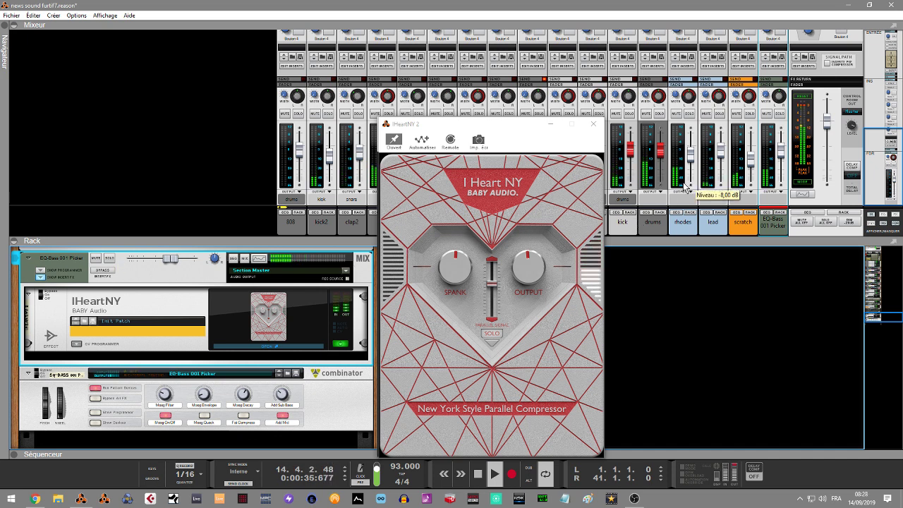
left_click(662, 214)
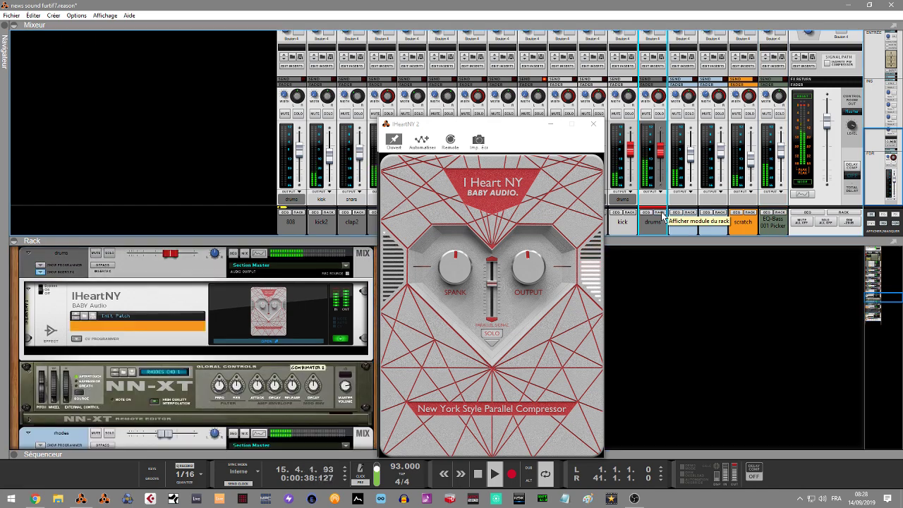
left_click(310, 338)
left_click_drag(521, 121, 746, 120)
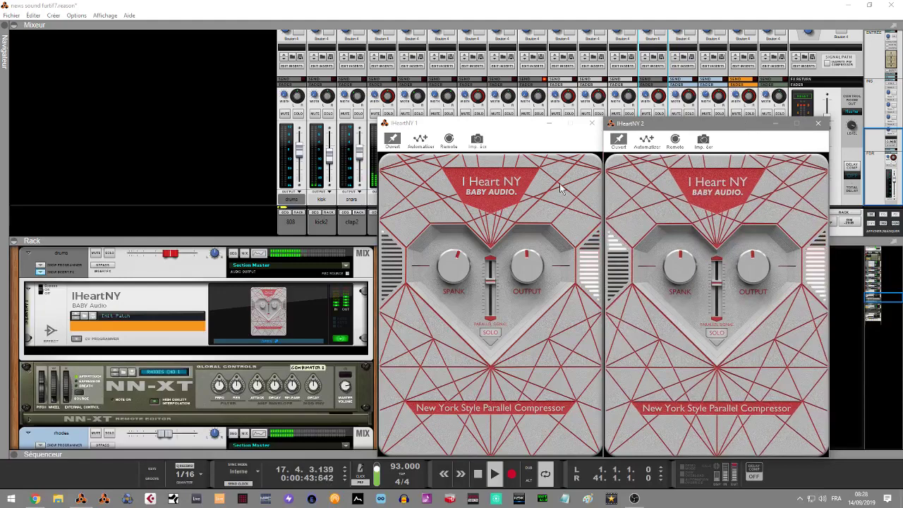
Solo the drums channel and bypass its insert effects during playback.
left_click(109, 253)
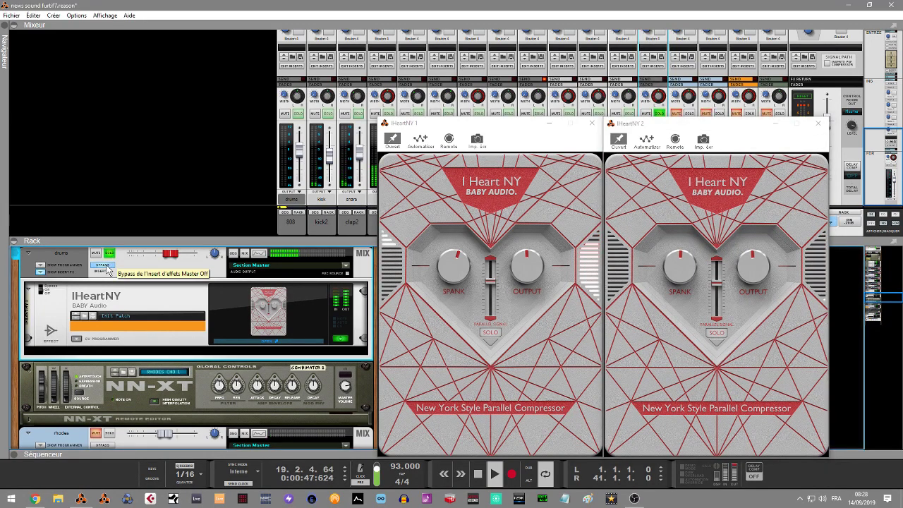
left_click(108, 270)
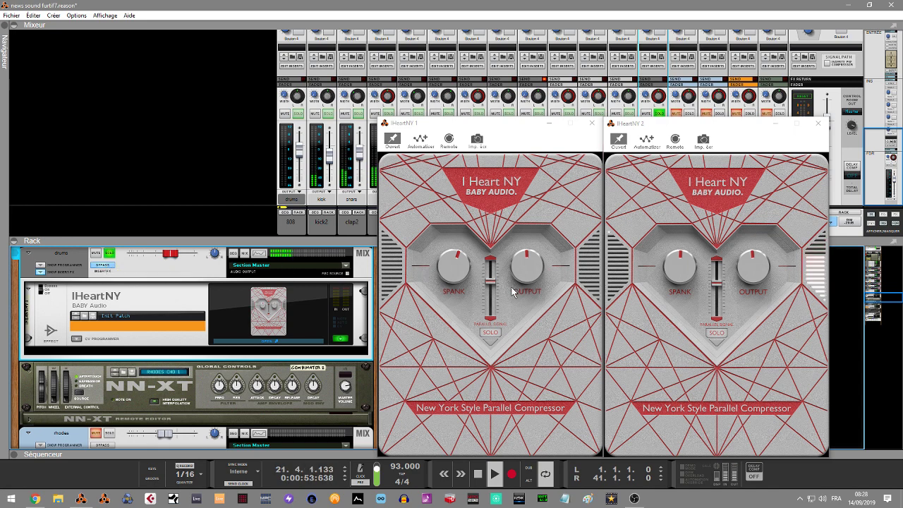
Reactivate the drums inserts and, with the compressor's parallel signal soloed, sweep Spank to minimum and back to around its middle position.
left_click(493, 333)
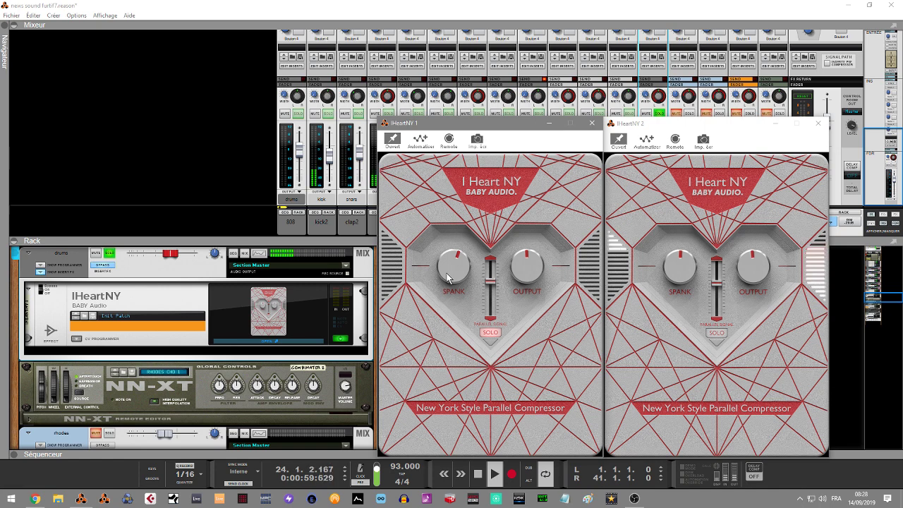
left_click(129, 275)
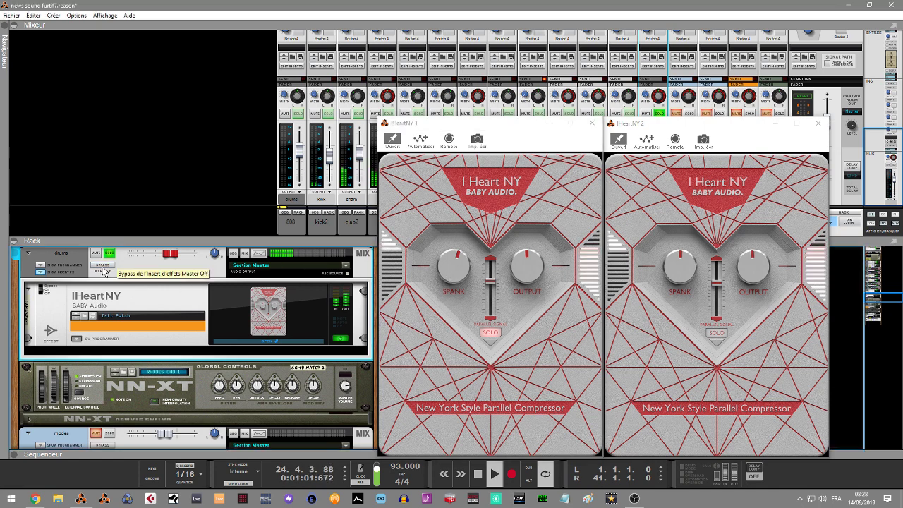
left_click(450, 276)
left_click_drag(450, 275, 433, 406)
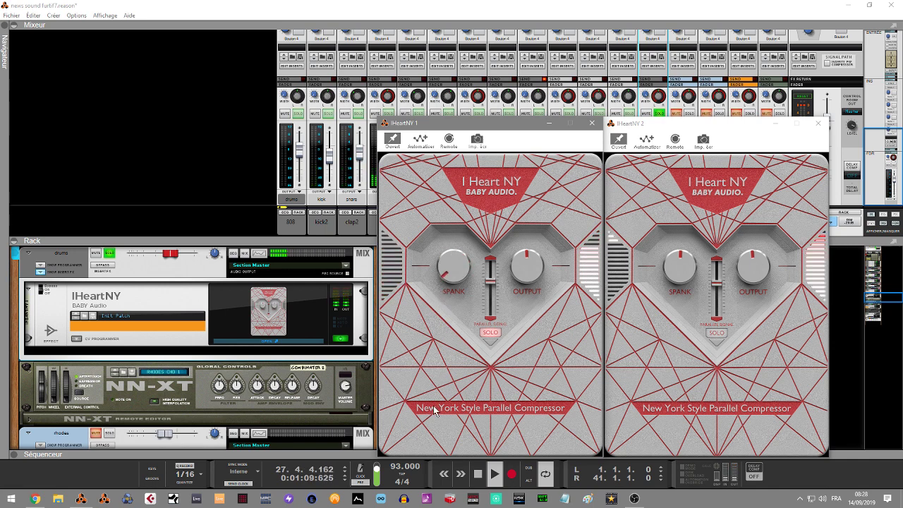
left_click_drag(439, 278, 443, 208)
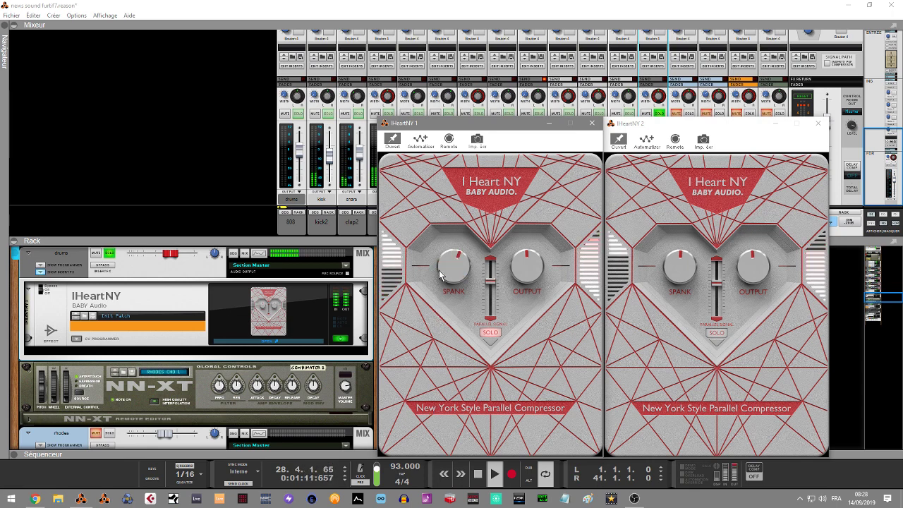
mouse_move(439, 282)
left_mouse_down()
mouse_move(438, 262)
mouse_move(440, 284)
left_mouse_up()
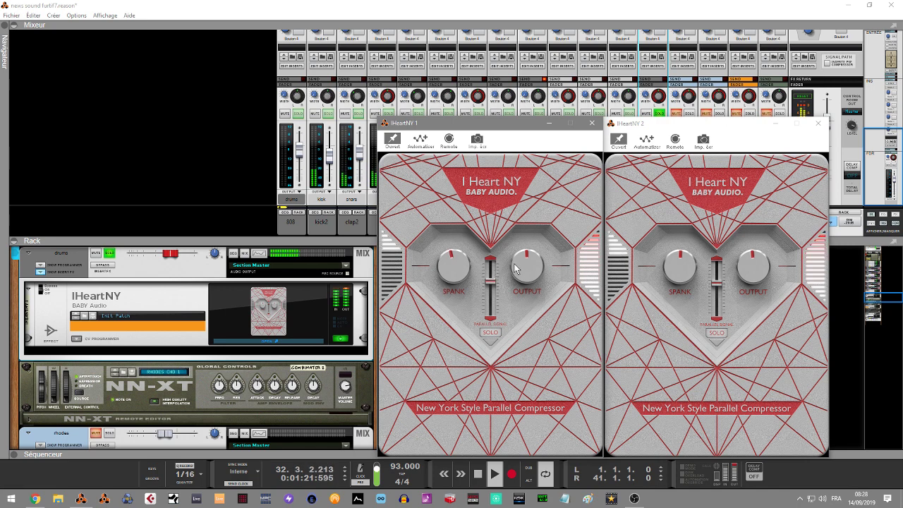
Bypass the drums channel's insert effects for comparison, re-enable them and unsolo the channel.
left_click(99, 268)
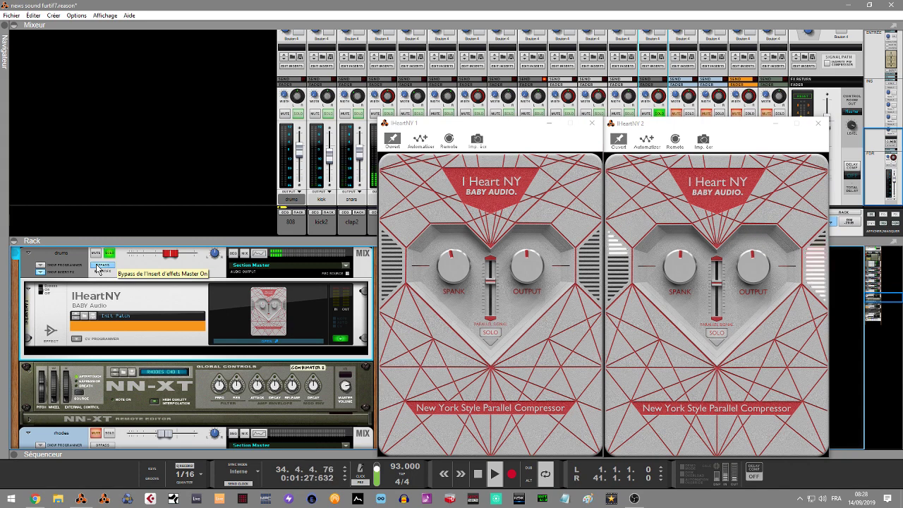
left_click(99, 268)
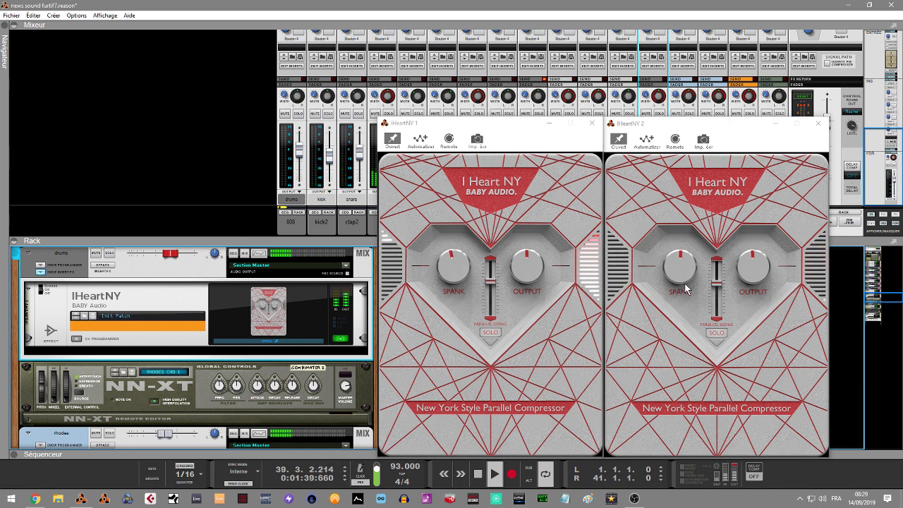
Slightly lower the drums compressor's Output, slightly raise the bass compressor's Spank, and close both IHeartNY windows.
left_click(519, 266)
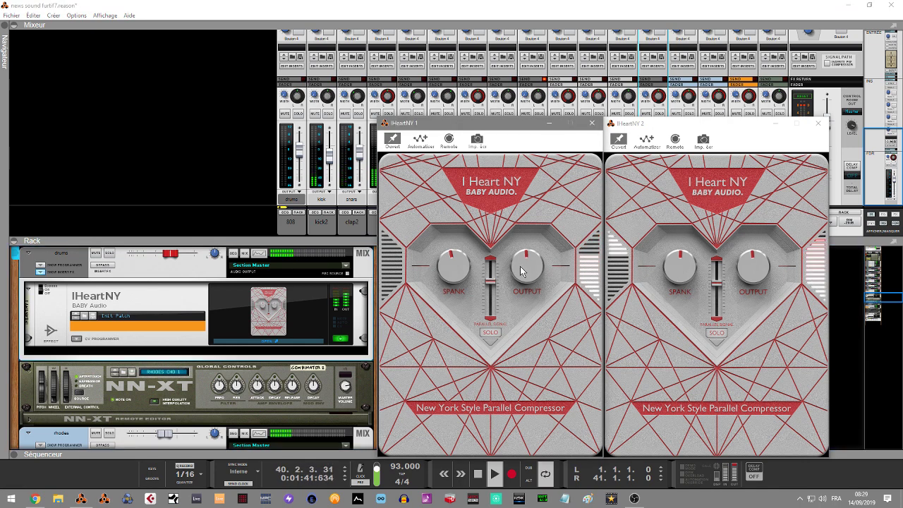
left_click(679, 273)
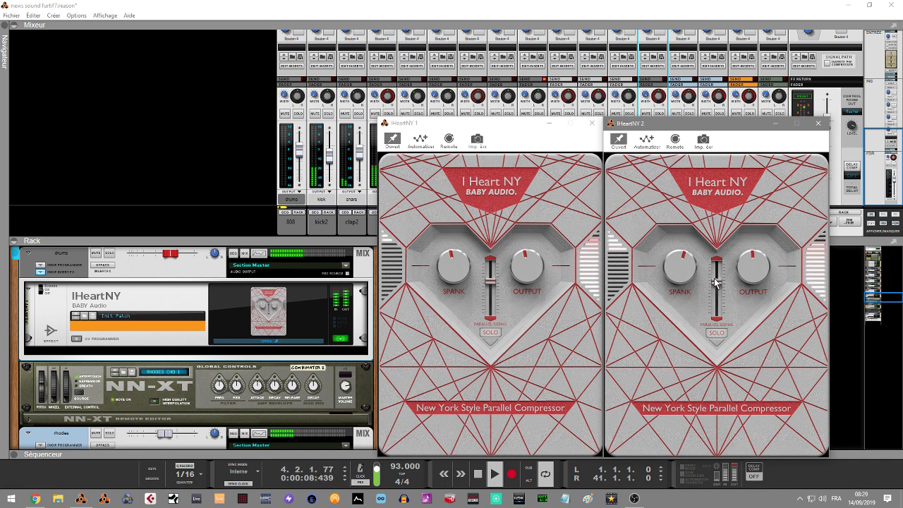
left_click(819, 124)
left_click(596, 127)
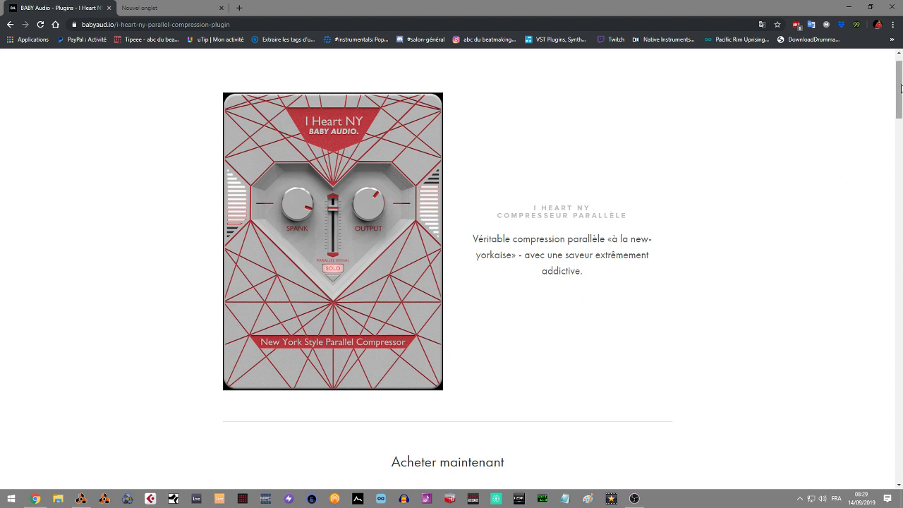
View the purchase and demo options on Baby Audio's I Heart NY product page in the browser.
mouse_move(900, 87)
left_mouse_down()
mouse_move(901, 106)
mouse_move(899, 79)
mouse_move(897, 96)
left_mouse_up()
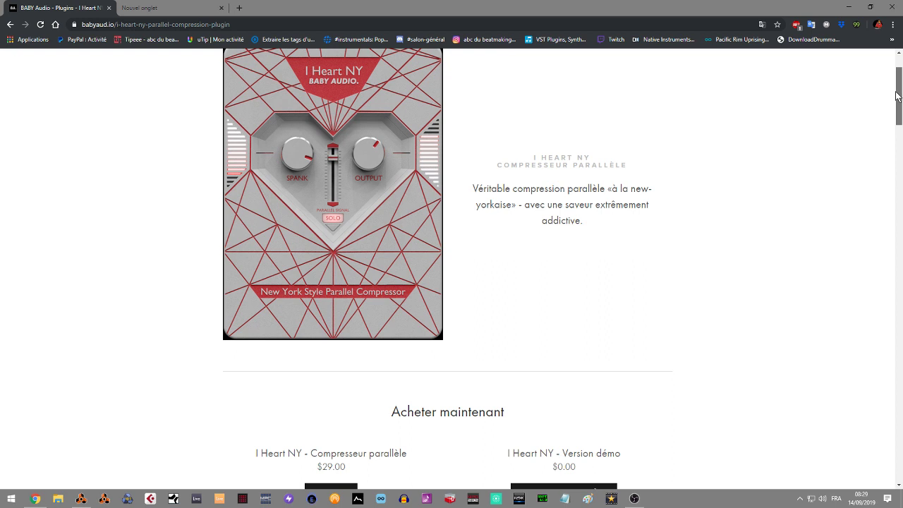
left_click_drag(897, 97, 897, 101)
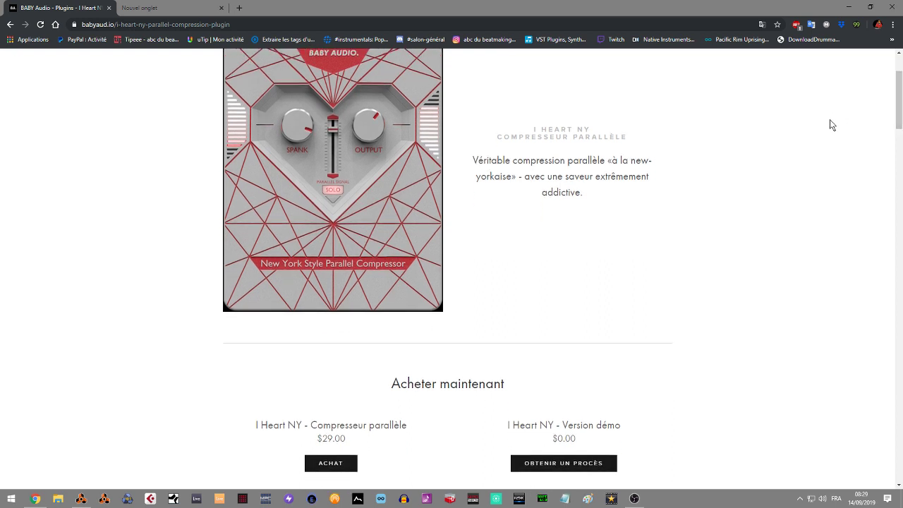